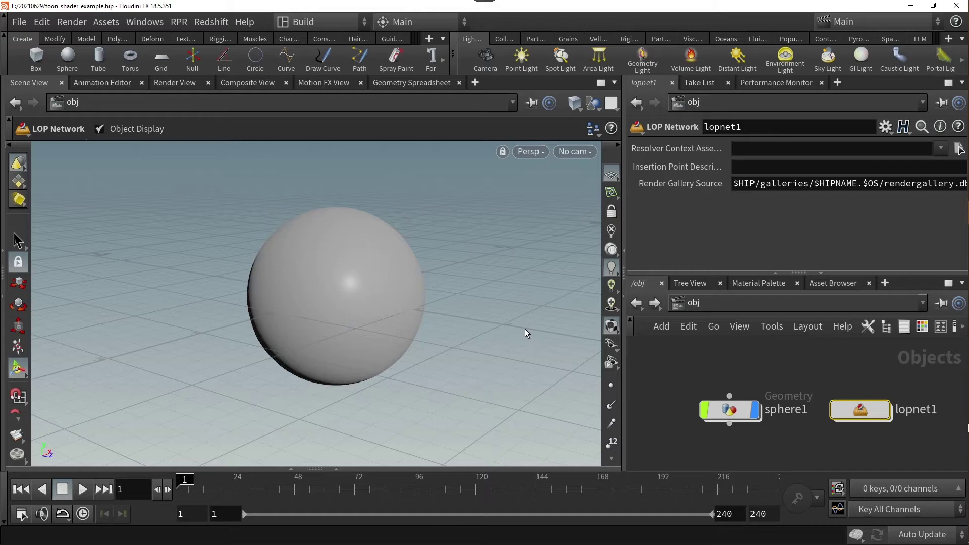
Step: Add an RPR Toon shader node inside the materiallibrary1 node of lopnet1
double_click(852, 407)
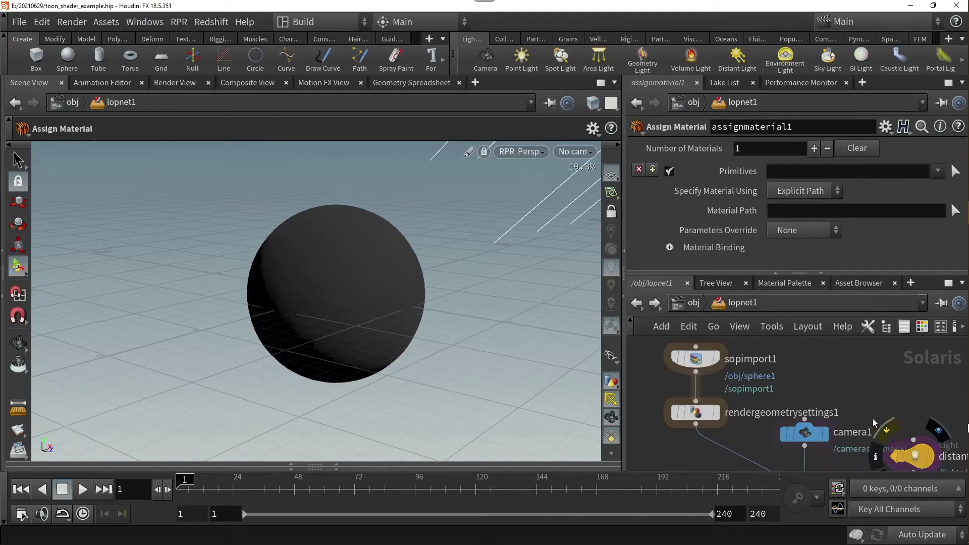
scroll(683, 452, down, 5)
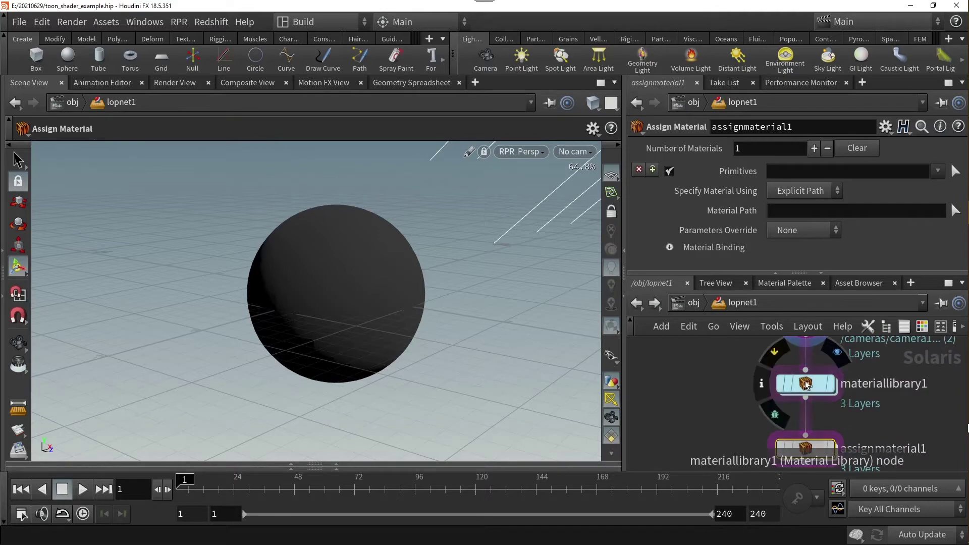
double_click(784, 380)
key(Tab)
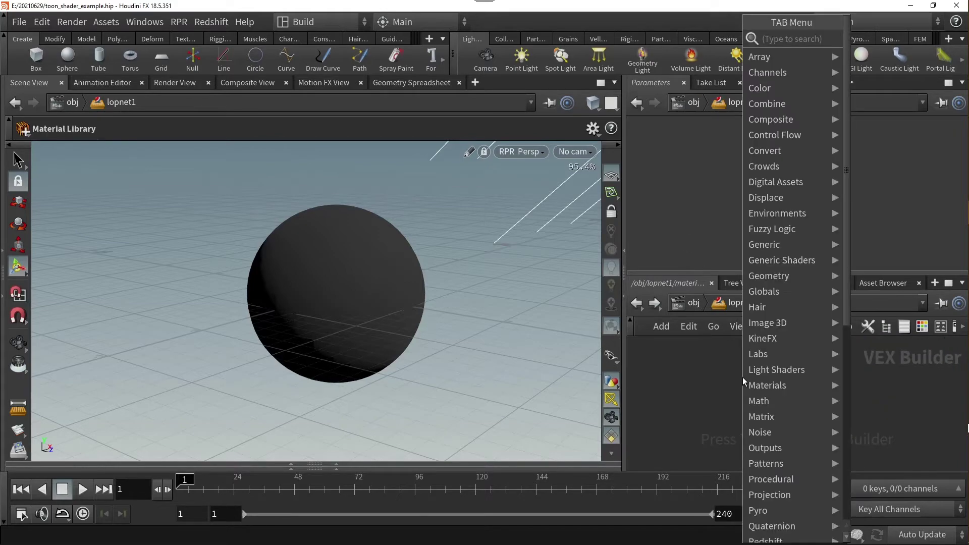
text(rpr toon)
key(Return)
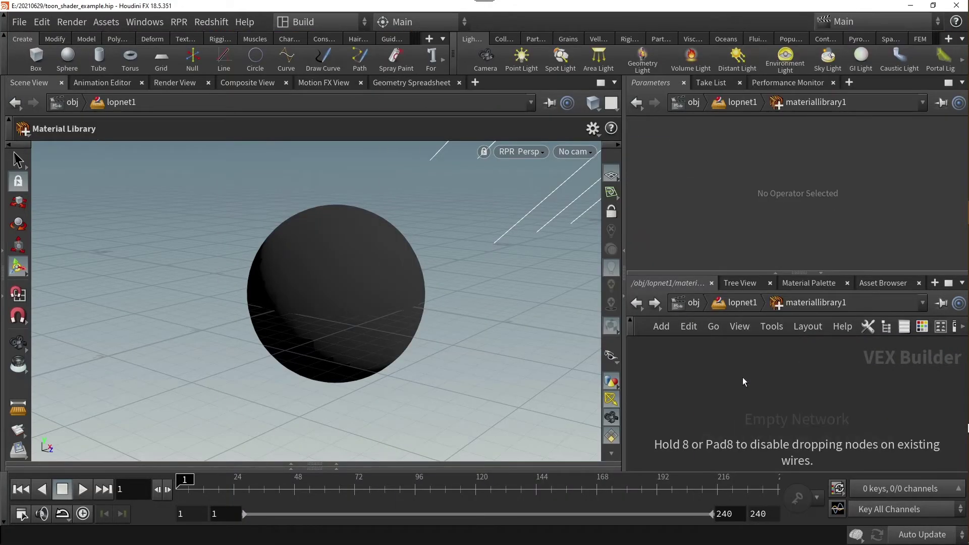
click(743, 377)
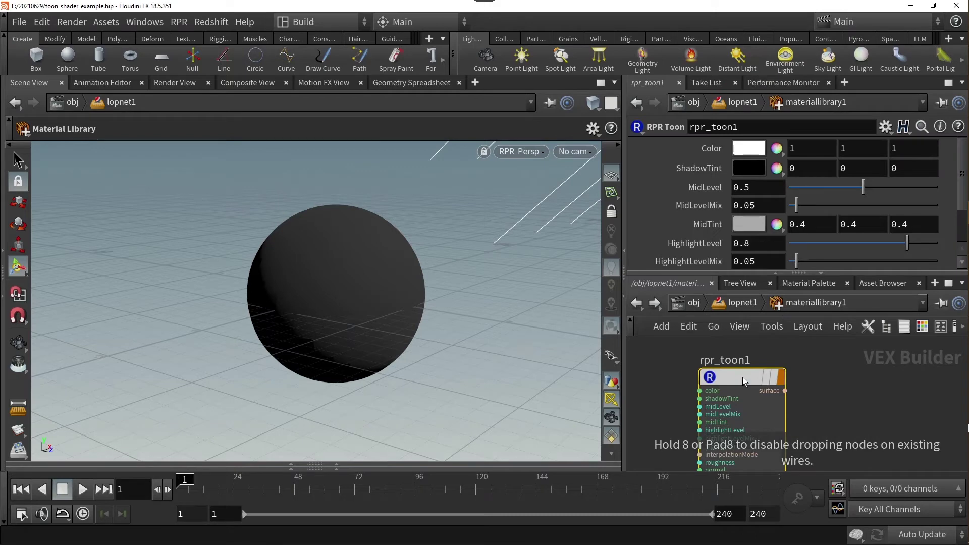
Step: In assignmaterial1, assign /materials/rpr_toon1 to the primitive /sopimport1 using the scene graph tree, and make the node the displayed one
click(742, 302)
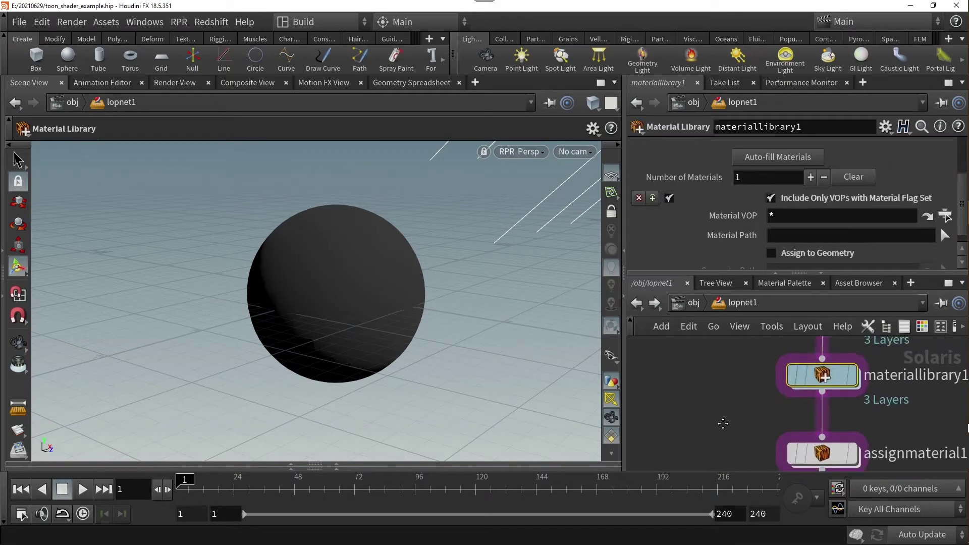
middle_drag(722, 424, 698, 380)
click(797, 409)
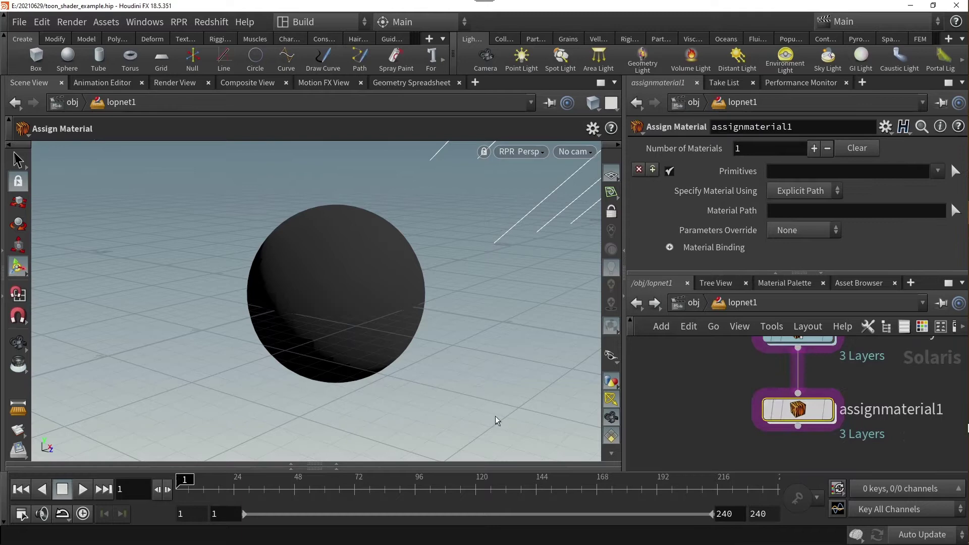
click(337, 465)
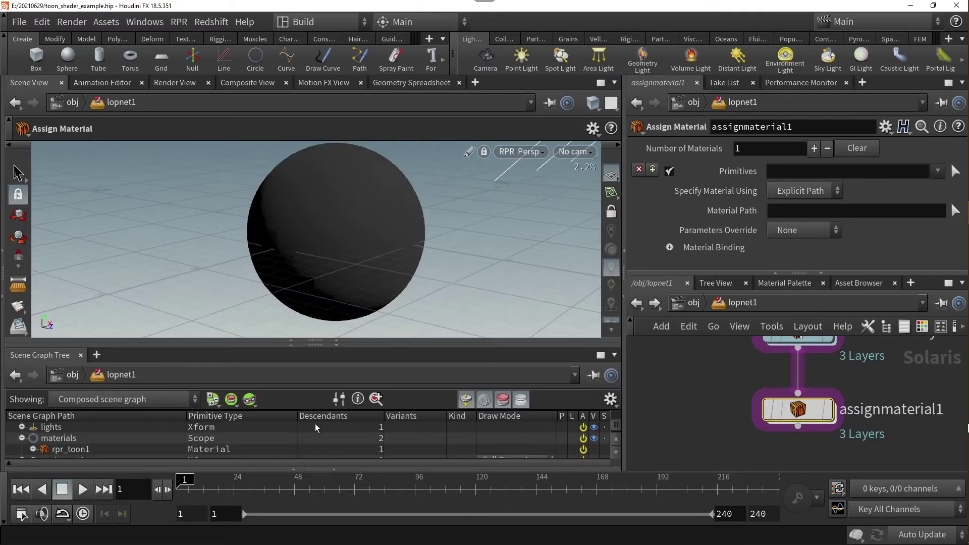
scroll(260, 431, down, 1)
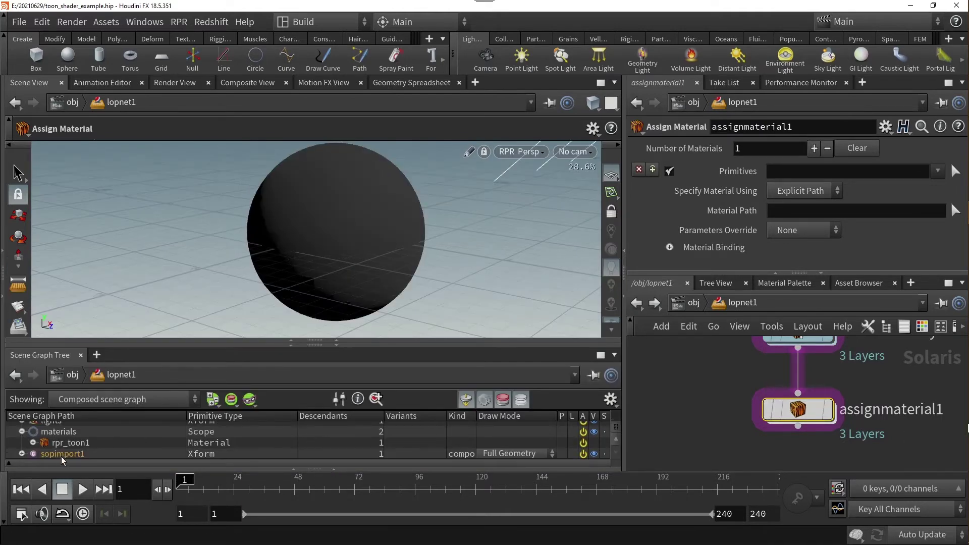
drag(62, 457, 797, 171)
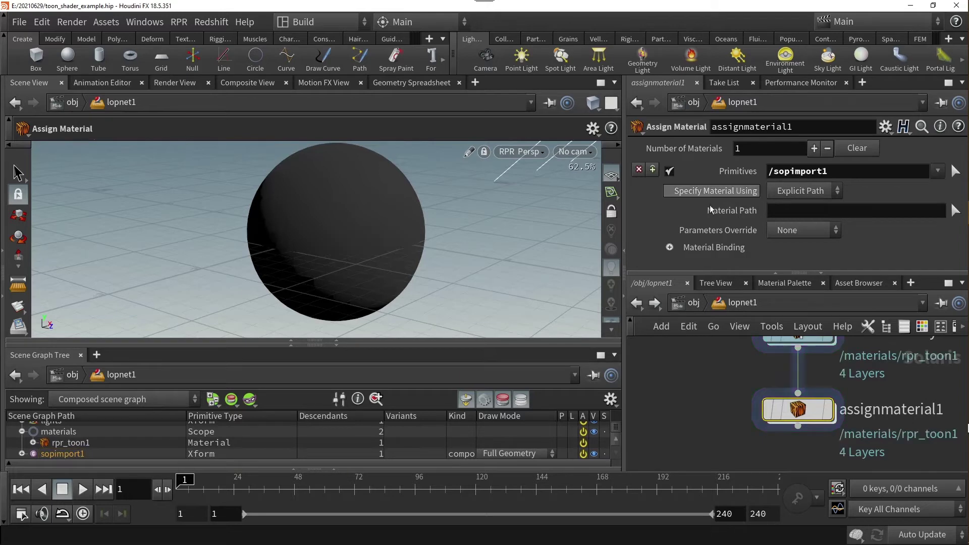
drag(85, 444, 890, 212)
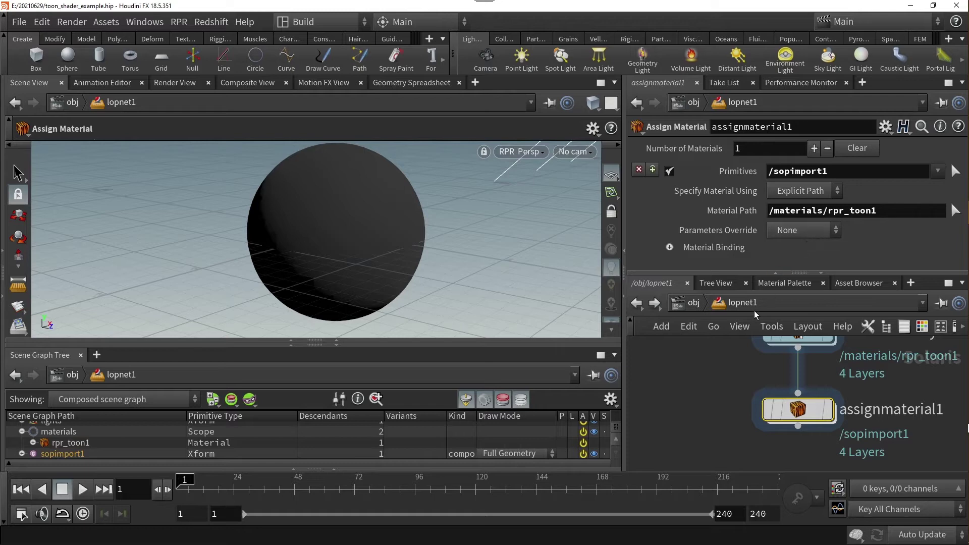
click(828, 414)
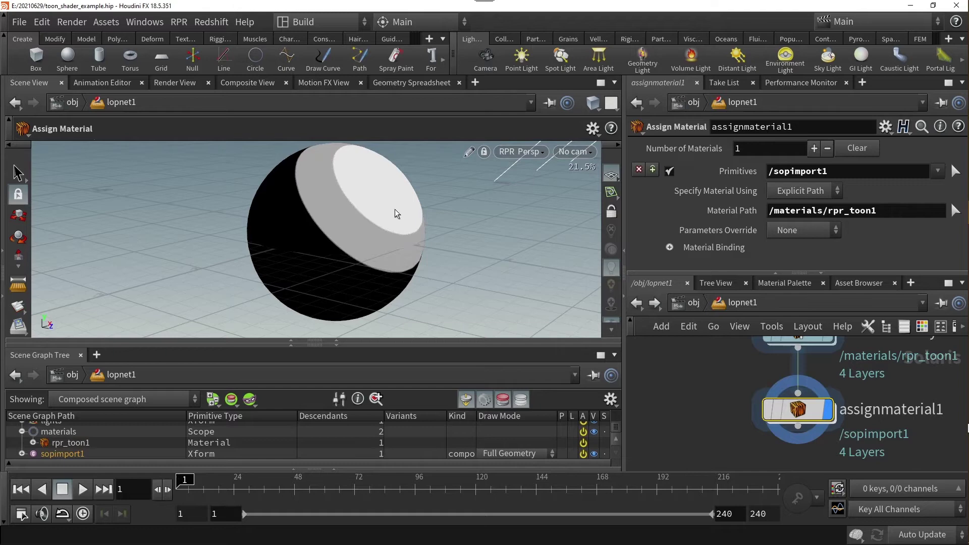
click(336, 345)
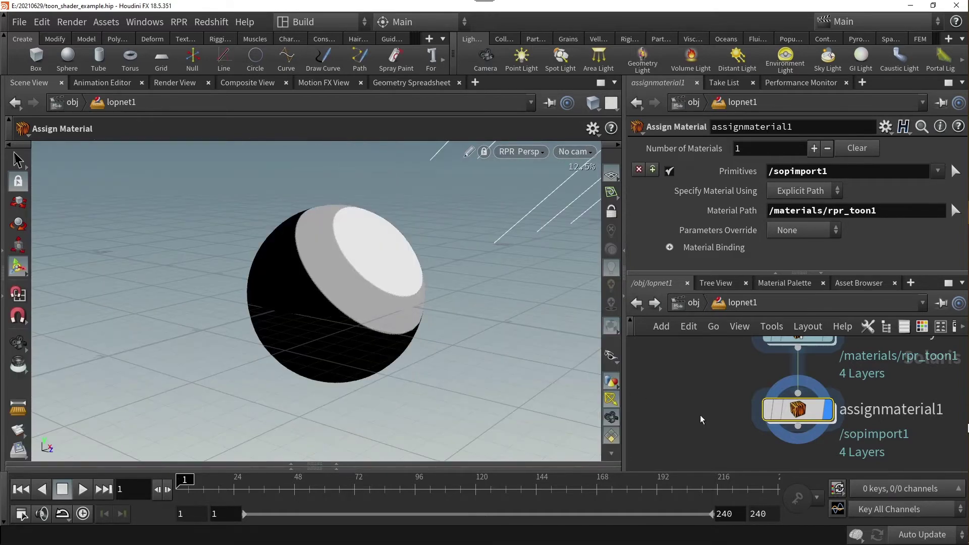
Step: Return inside materiallibrary1 and open the rpr_toon1 parameters in a separate floating window clear of the rendered sphere
middle_drag(715, 365, 722, 408)
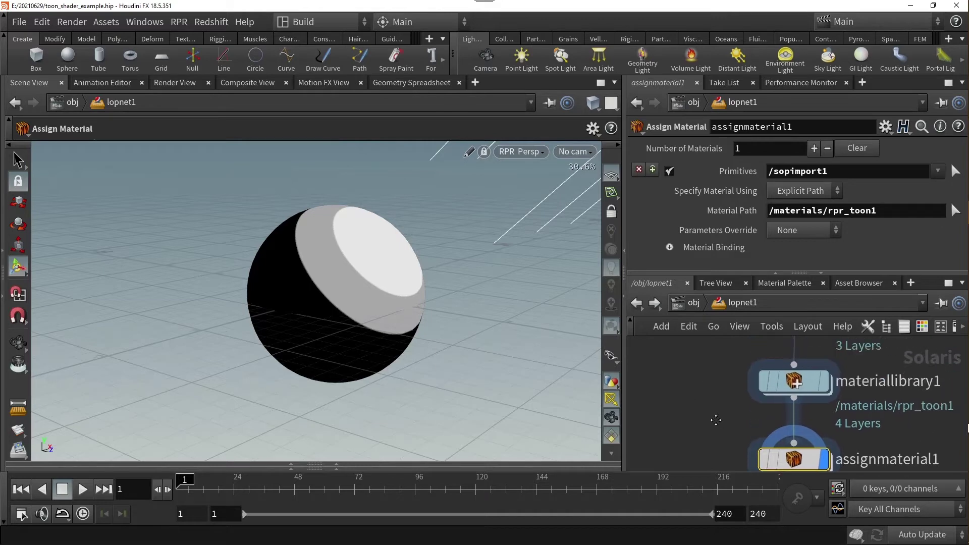
double_click(761, 373)
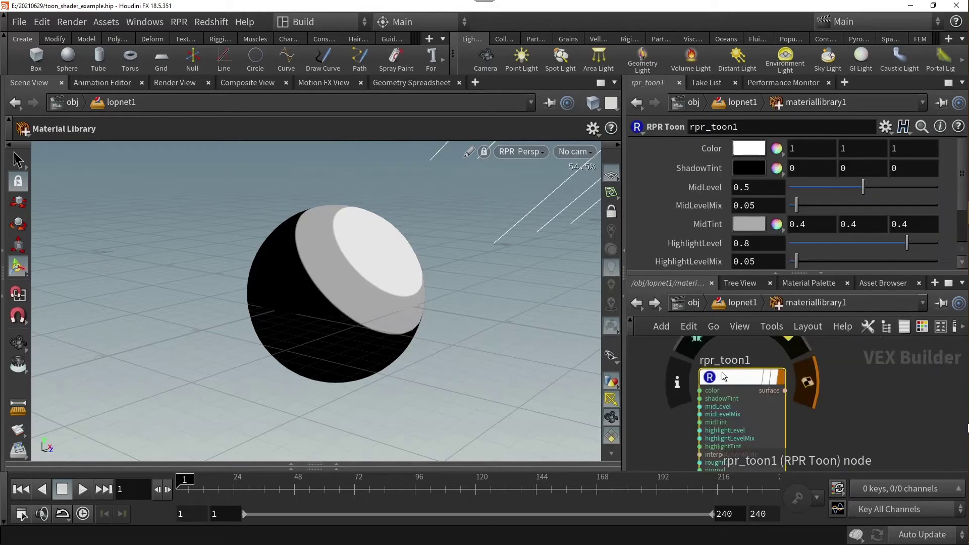
right_click(742, 373)
mouse_move(757, 390)
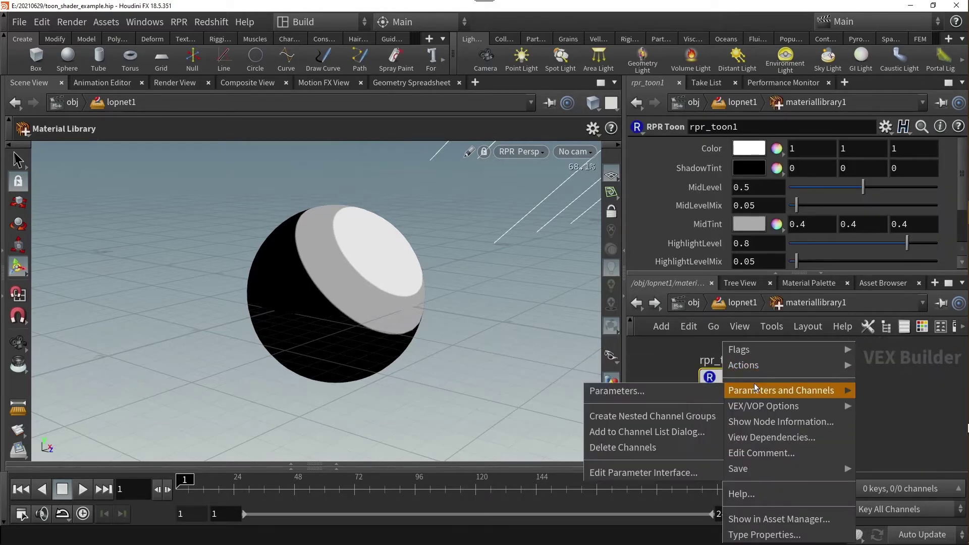
click(686, 389)
drag(706, 14, 738, 35)
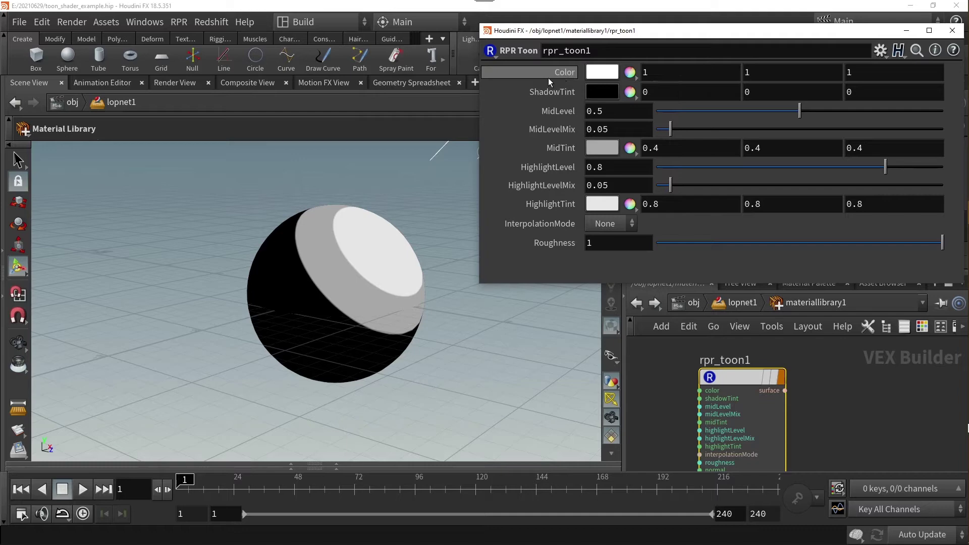
Step: Try several swatches for the toon shader's Color and settle on cyan (0, 1, 1)
click(598, 72)
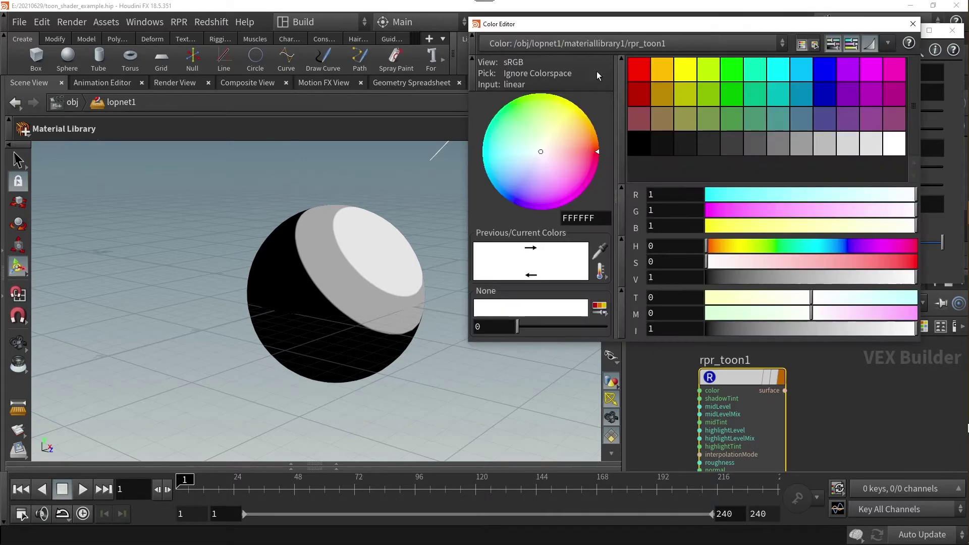
click(633, 67)
click(661, 67)
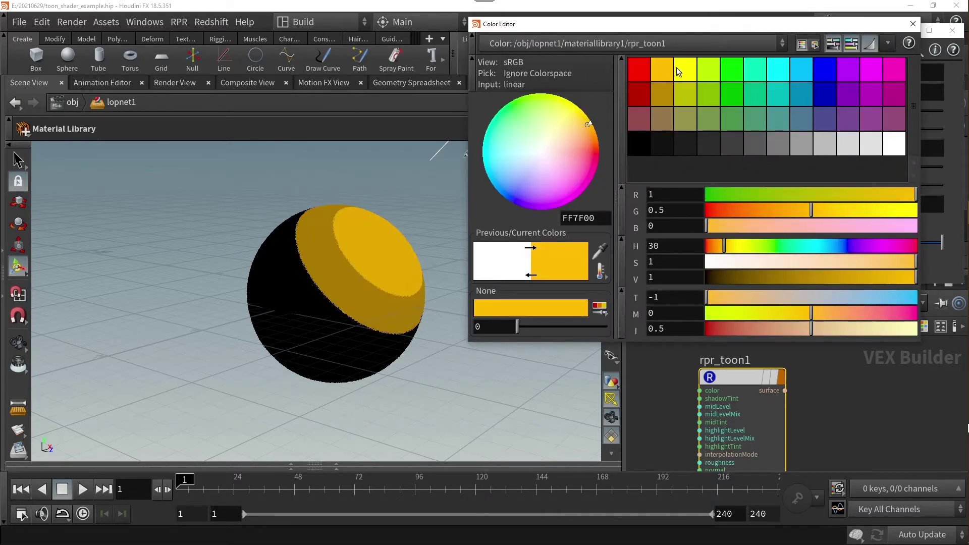
click(683, 66)
click(704, 73)
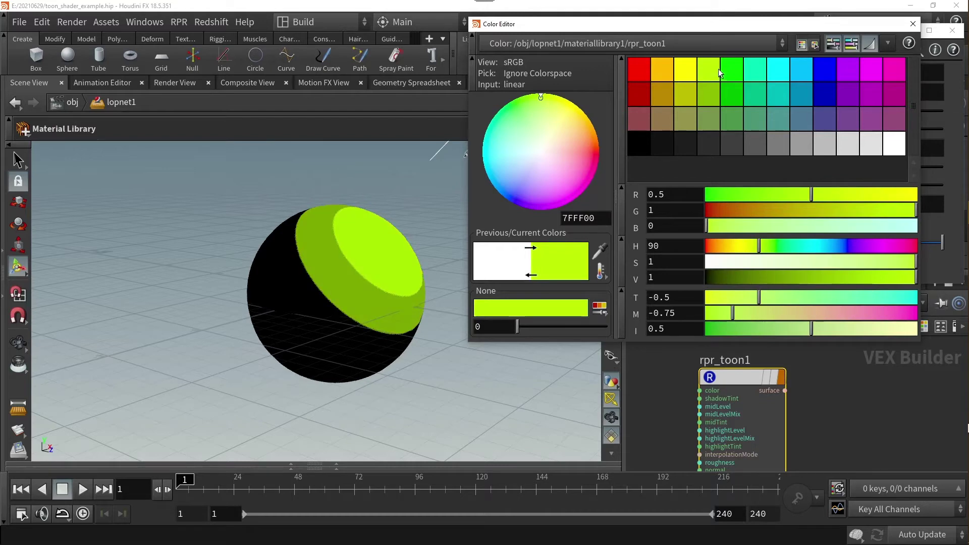
click(780, 77)
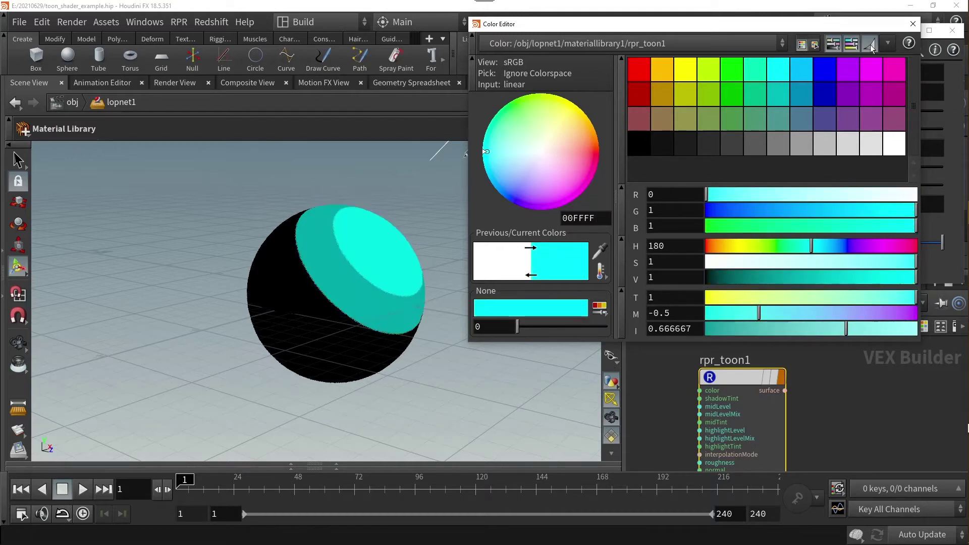
click(913, 24)
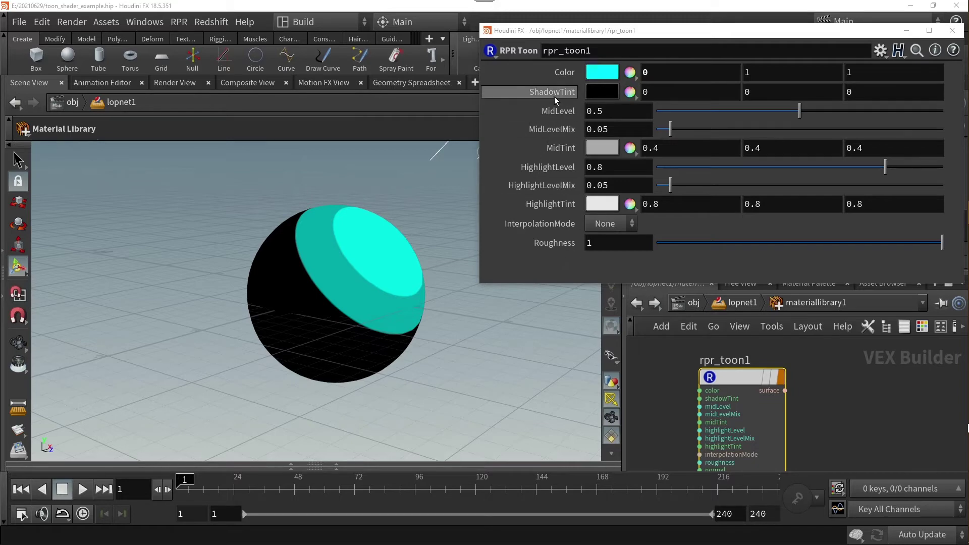
Step: Compare blue swatches for the toon shader's ShadowTint and settle on the muted blue 0.075, 0.1875, 0.3
click(600, 93)
click(800, 95)
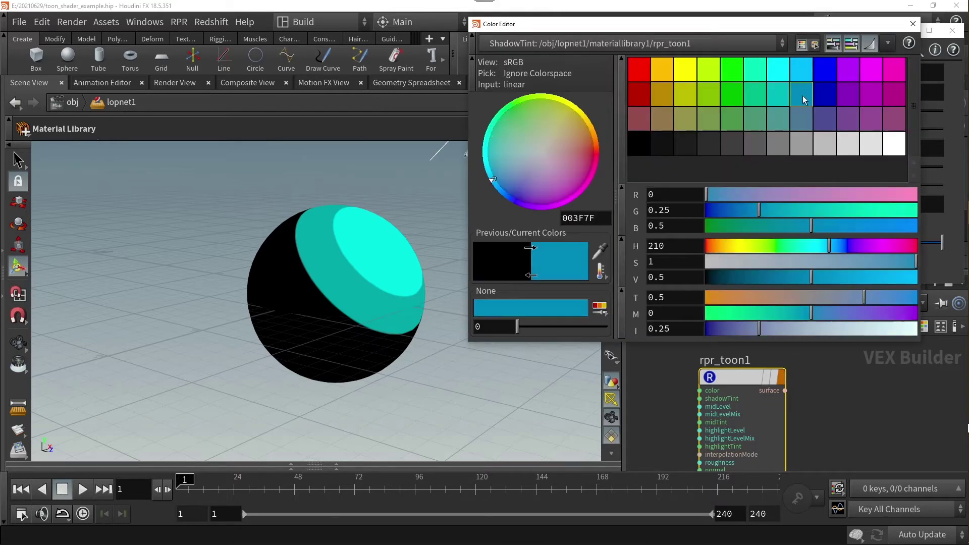
click(798, 76)
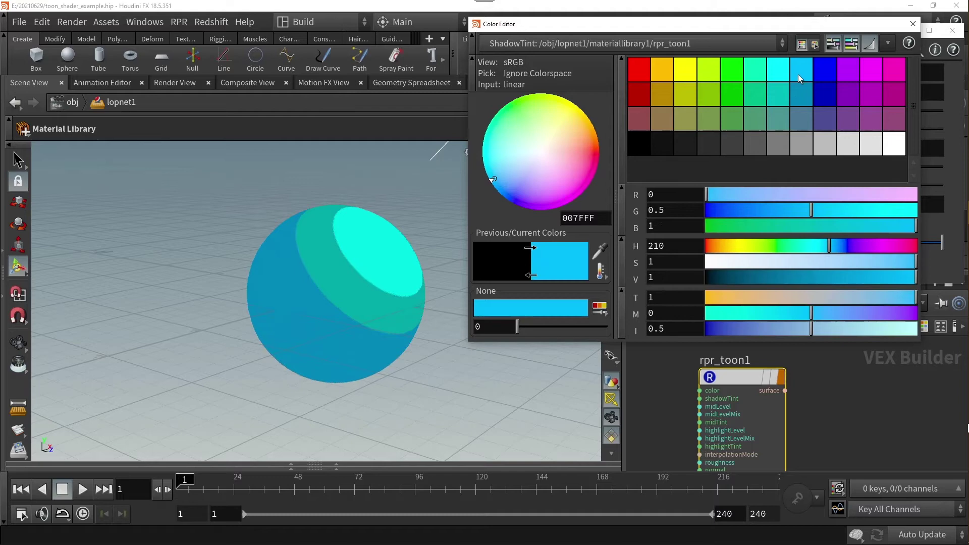
click(795, 92)
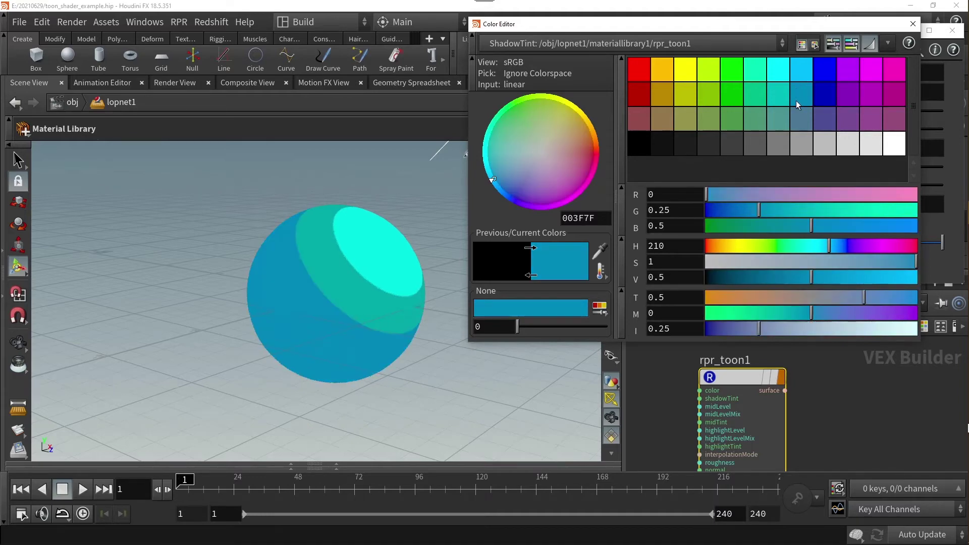
click(795, 116)
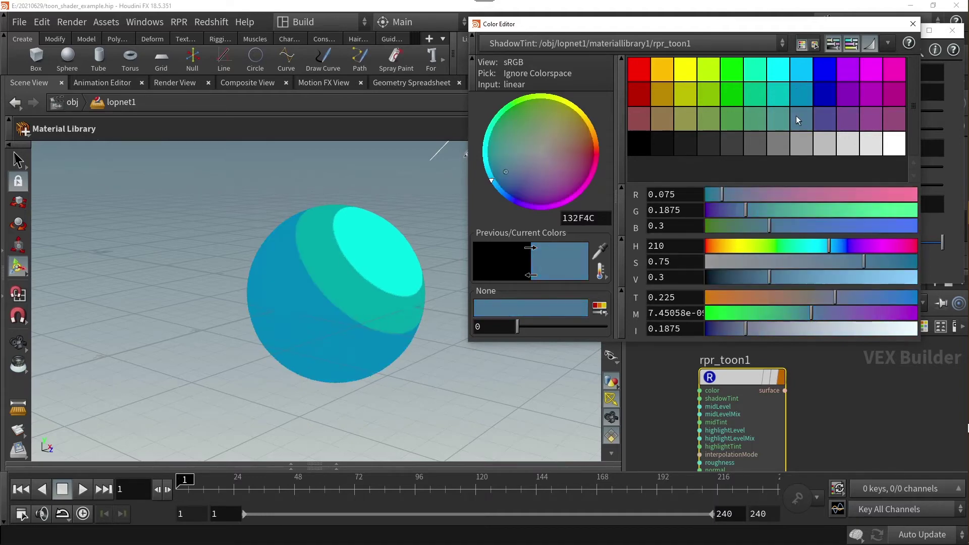
click(913, 24)
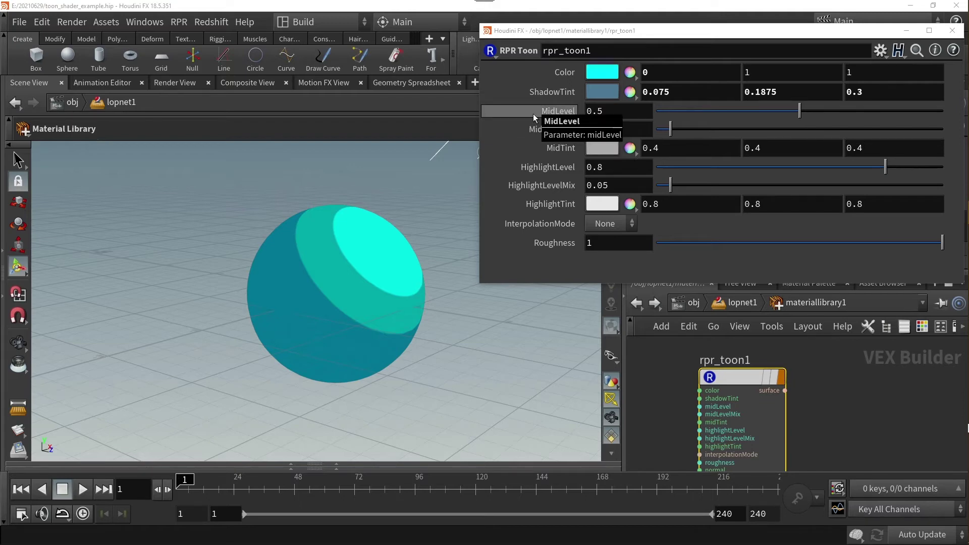
Step: Adjust the toon shader's band thresholds to a MidLevel of about 0.257 and a HighlightLevel of about 0.721
mouse_move(752, 118)
mouse_down()
mouse_move(709, 110)
mouse_move(779, 116)
mouse_move(729, 113)
mouse_up()
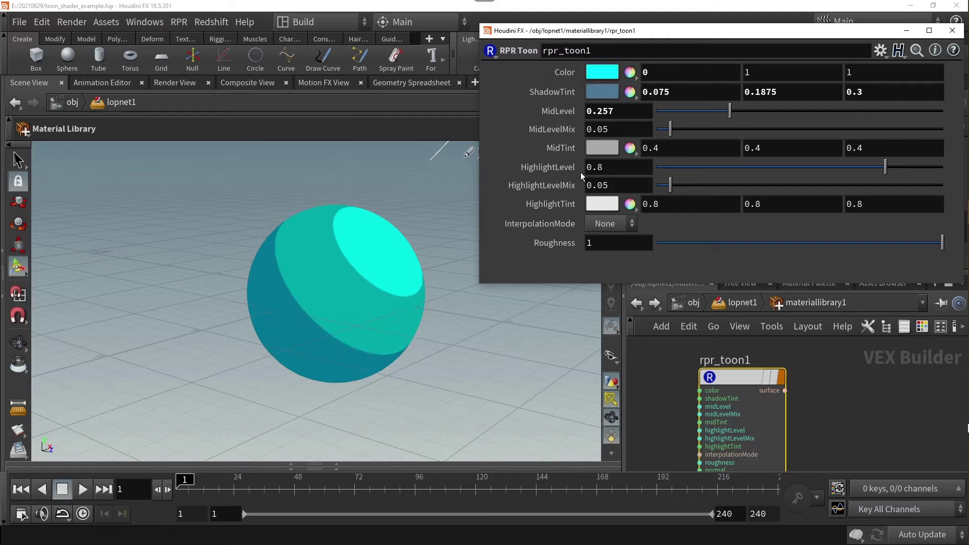
click(798, 168)
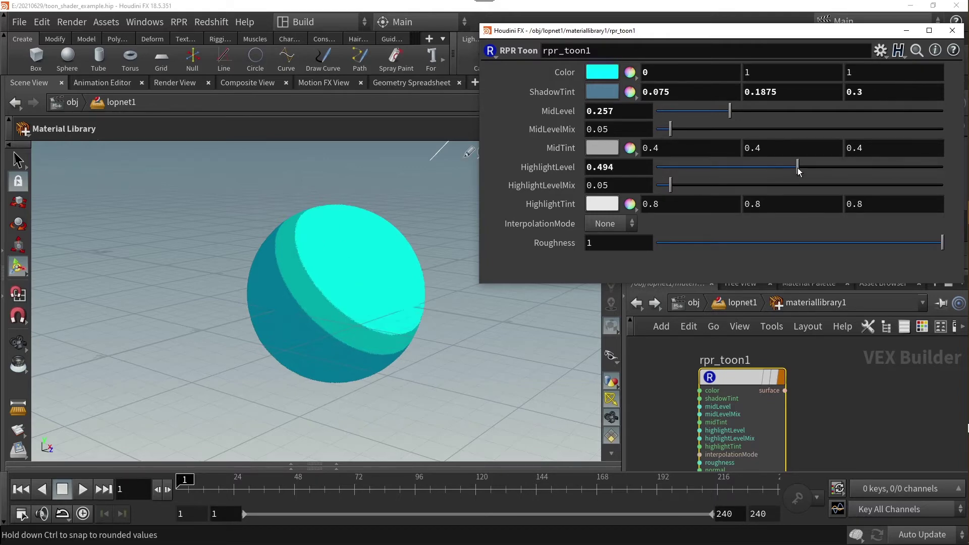
drag(798, 168, 857, 171)
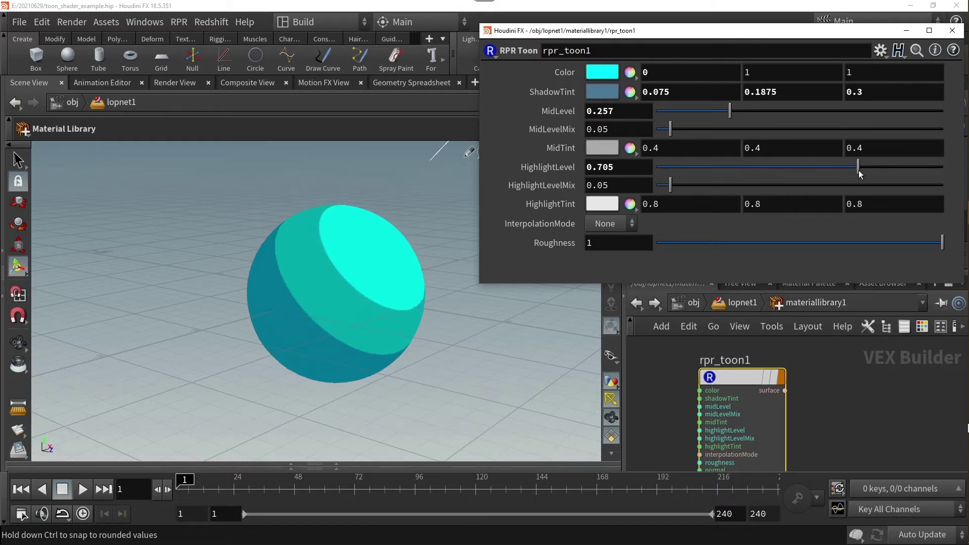
mouse_move(859, 170)
mouse_down()
mouse_move(842, 170)
mouse_move(862, 170)
mouse_up()
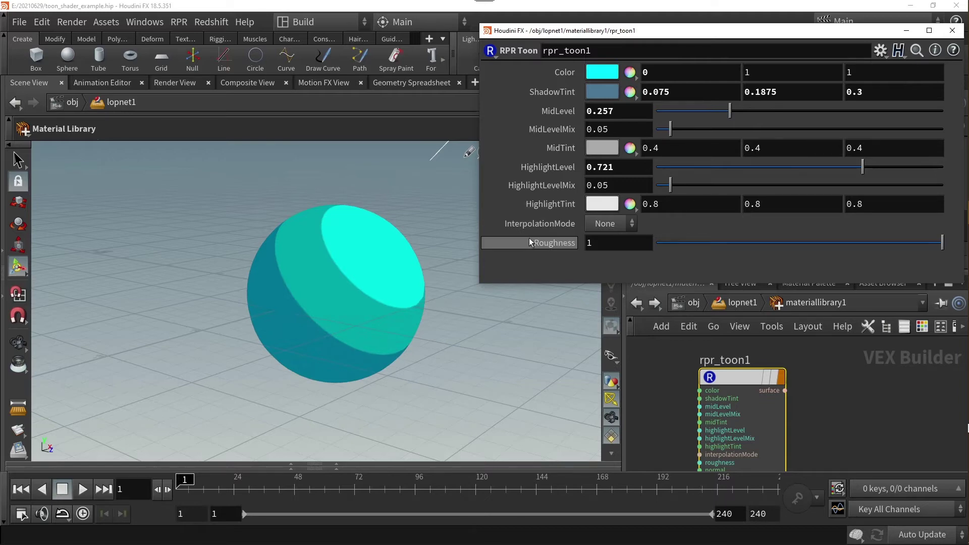
Step: Soften the band transitions with Linear interpolation, a HighlightLevelMix of about 0.143 and a MidLevelMix of about 0.321
click(615, 224)
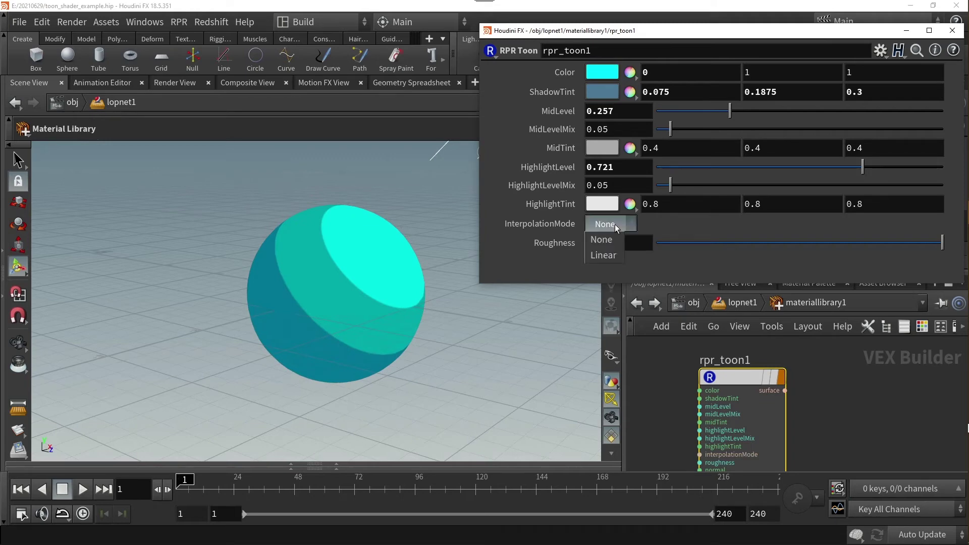
click(612, 256)
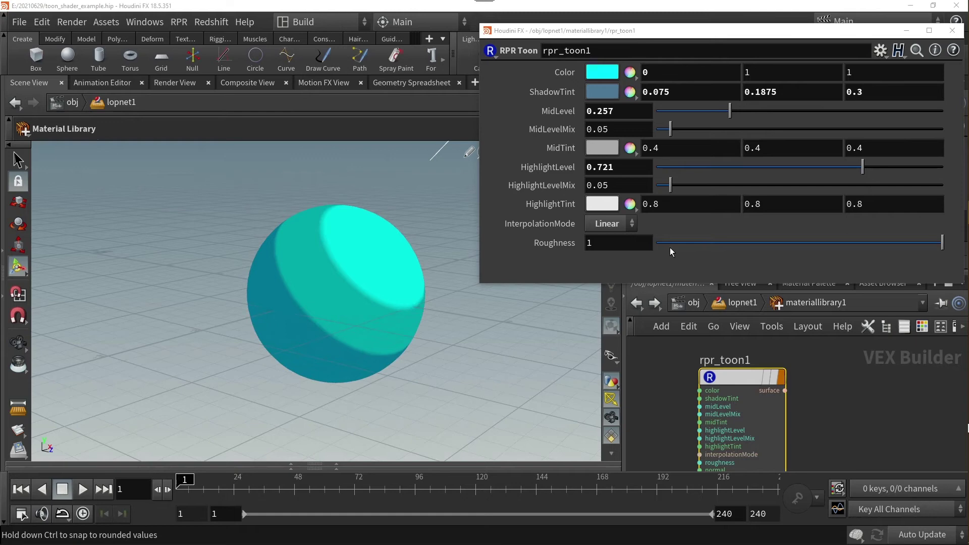
drag(670, 185, 697, 186)
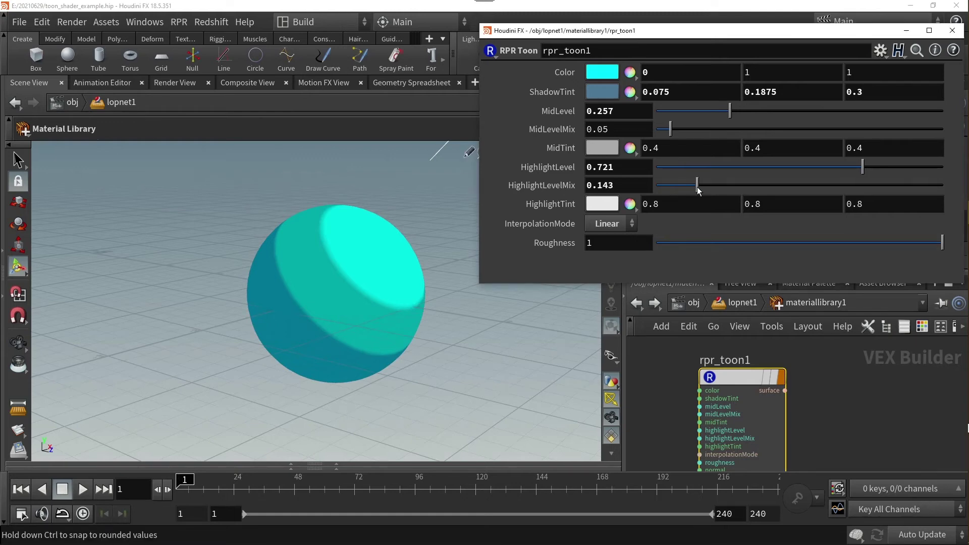
drag(693, 130, 750, 139)
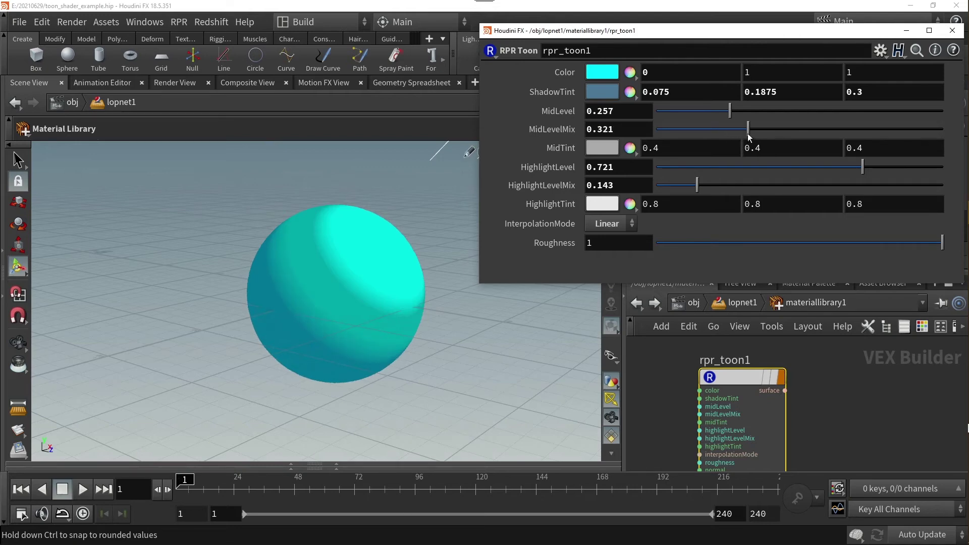
Step: Set the toon shader's InterpolationMode to None and close its floating parameter window
click(602, 225)
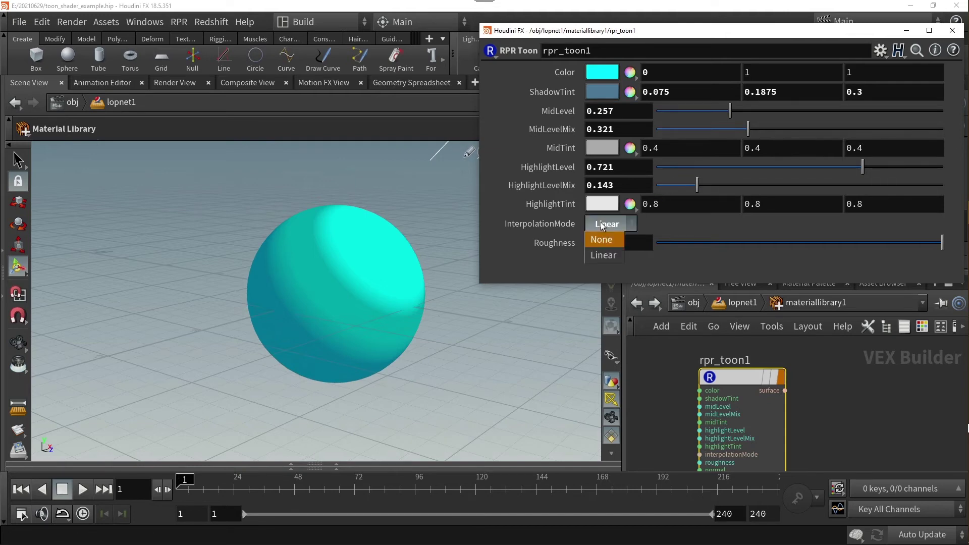
click(601, 240)
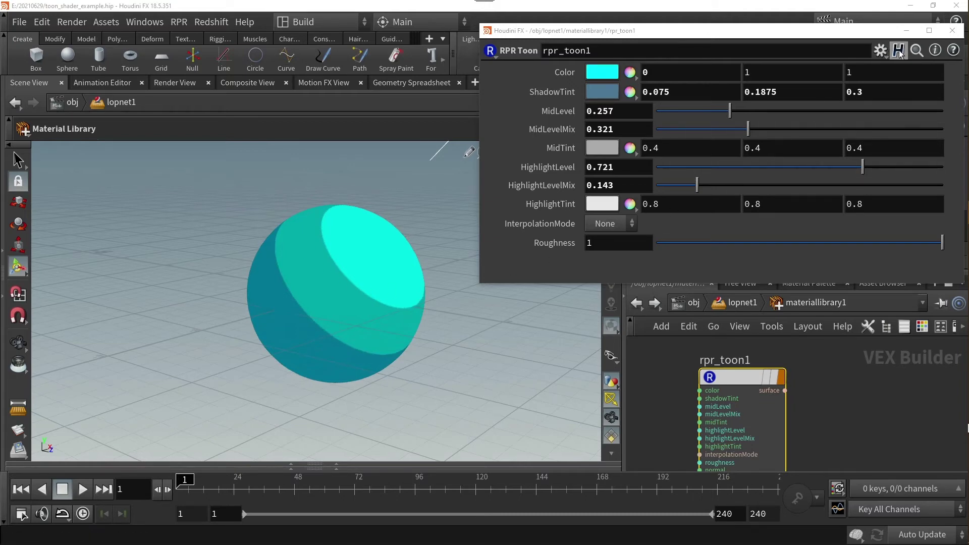
click(951, 32)
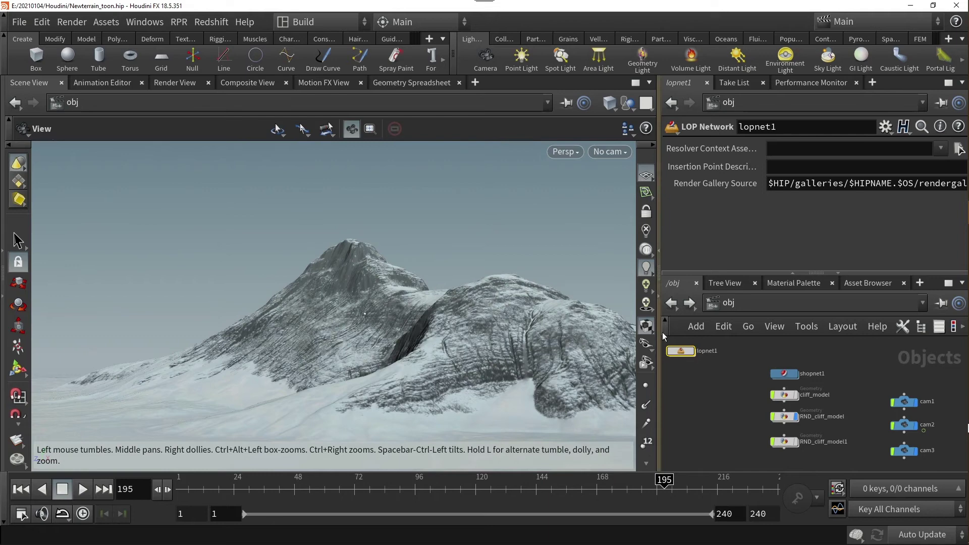
Step: In the stage network of Newterrain_toon.hip, set the material path of assignmaterial1 to /materials/rpr_toon1/
click(728, 303)
click(759, 410)
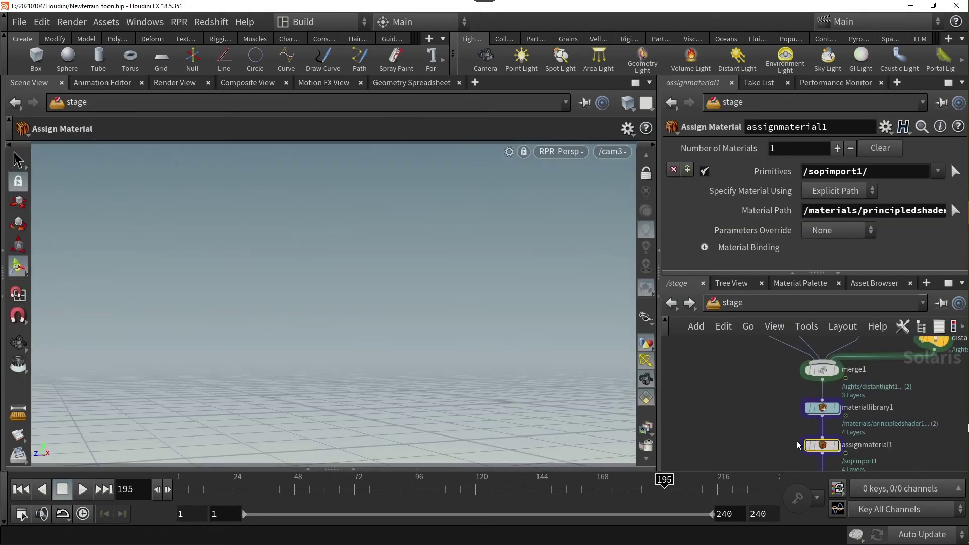
mouse_move(825, 448)
click(865, 210)
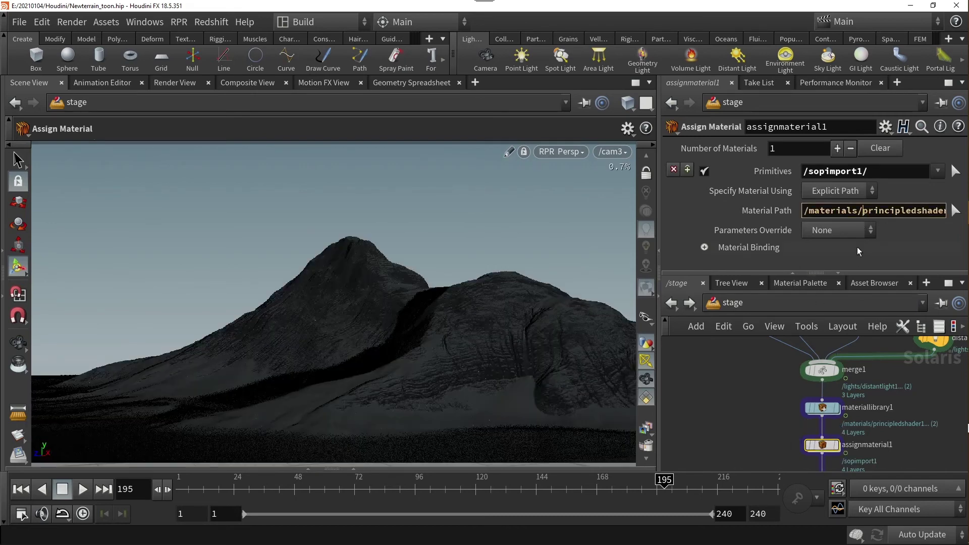
key(shift+End)
text(r)
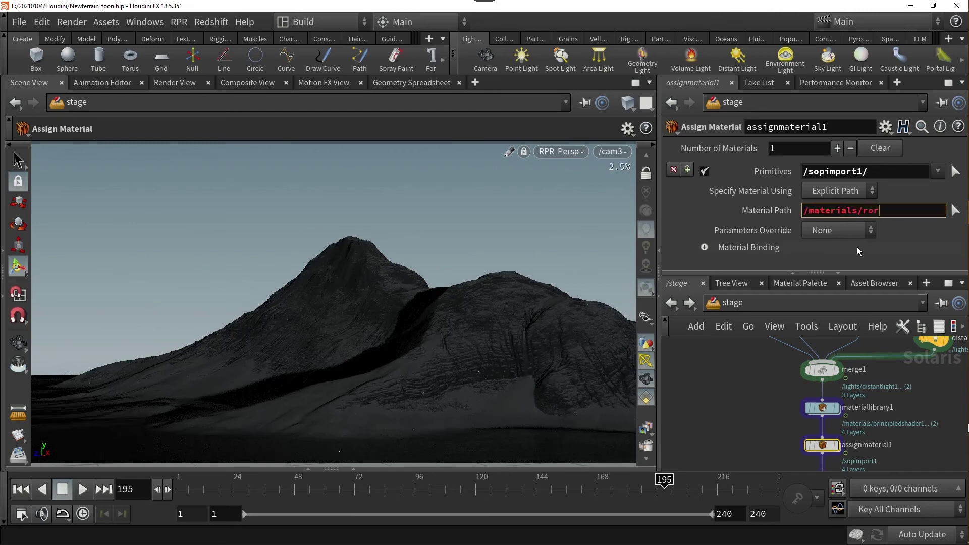
key(Down)
key(Return)
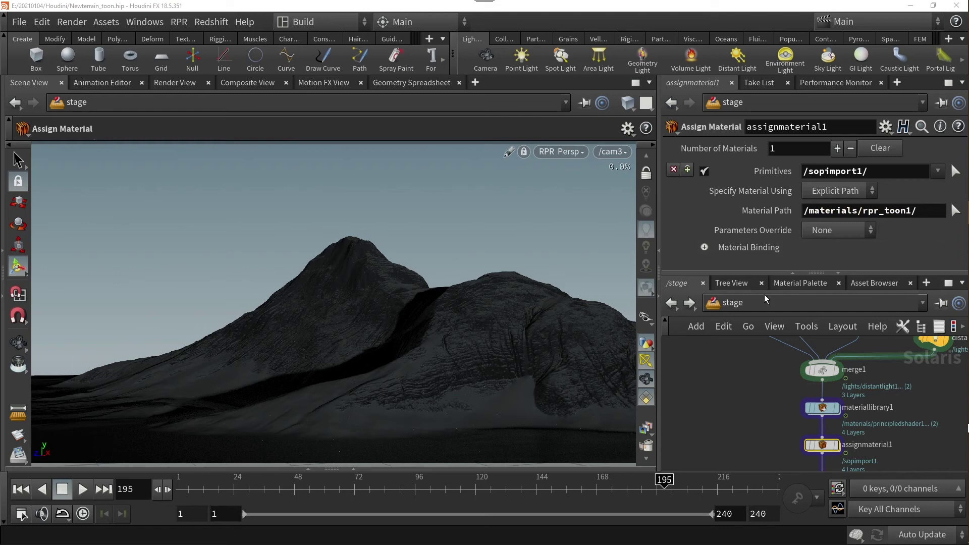
Step: Add a USD UV Texture node inside materiallibrary1 and load $HIP/untitled1.rat as its file
mouse_move(822, 408)
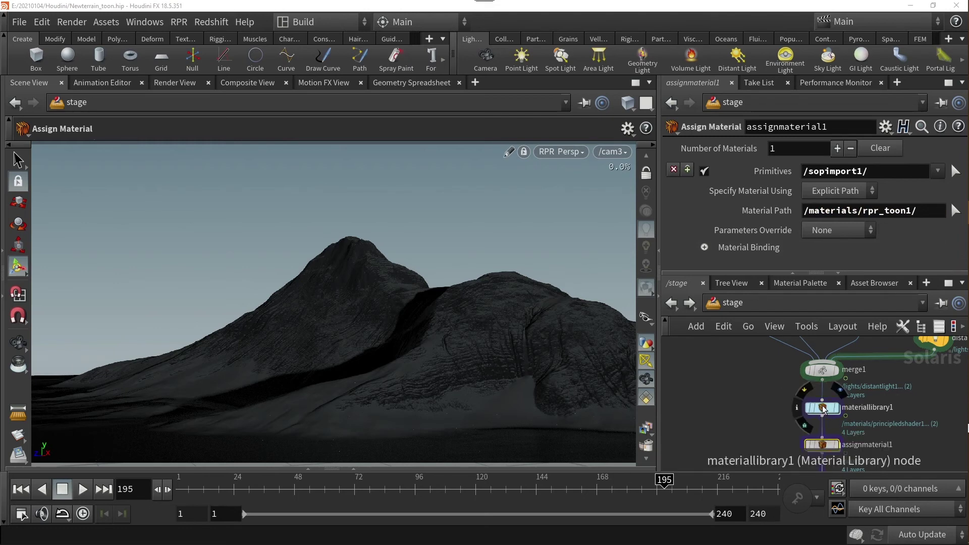
double_click(823, 408)
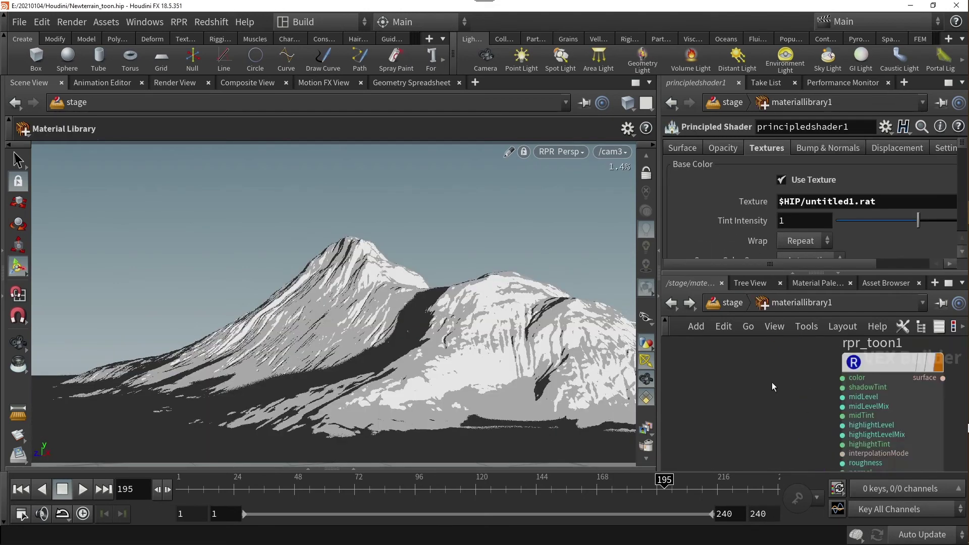
key(Tab)
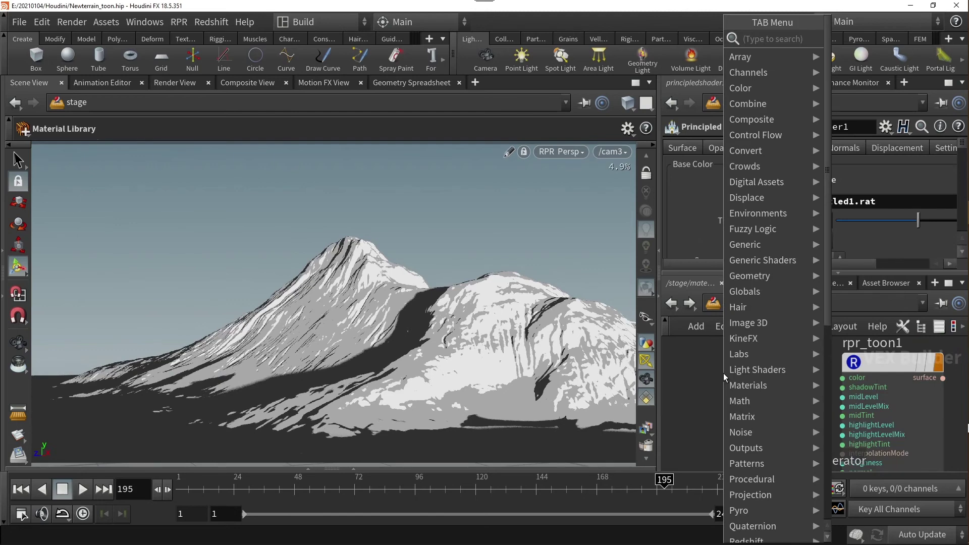
text(usd)
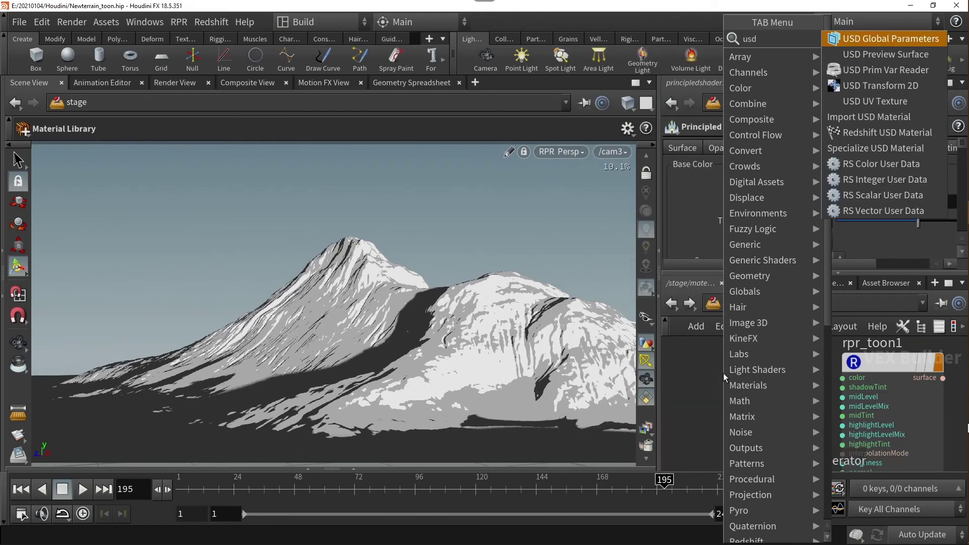
text( uv)
key(Return)
click(722, 374)
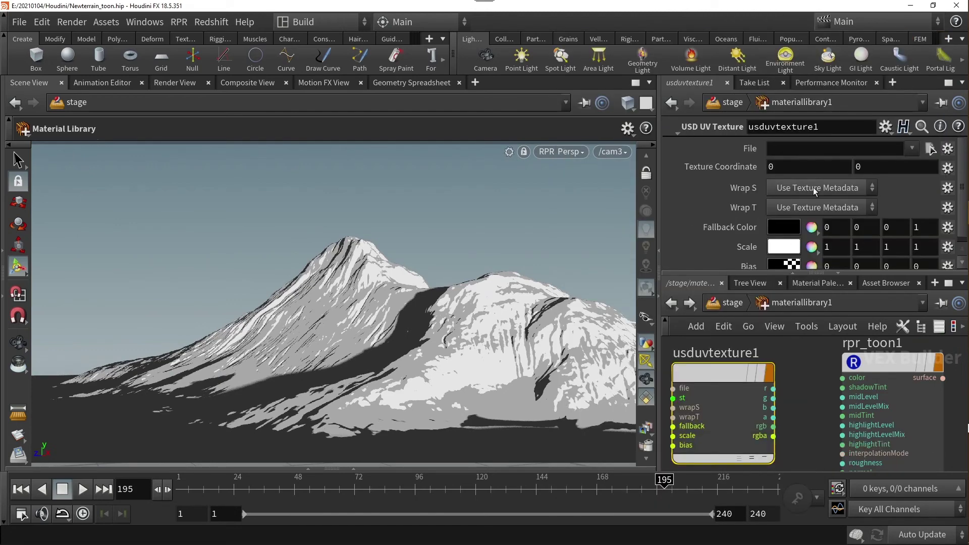
click(930, 148)
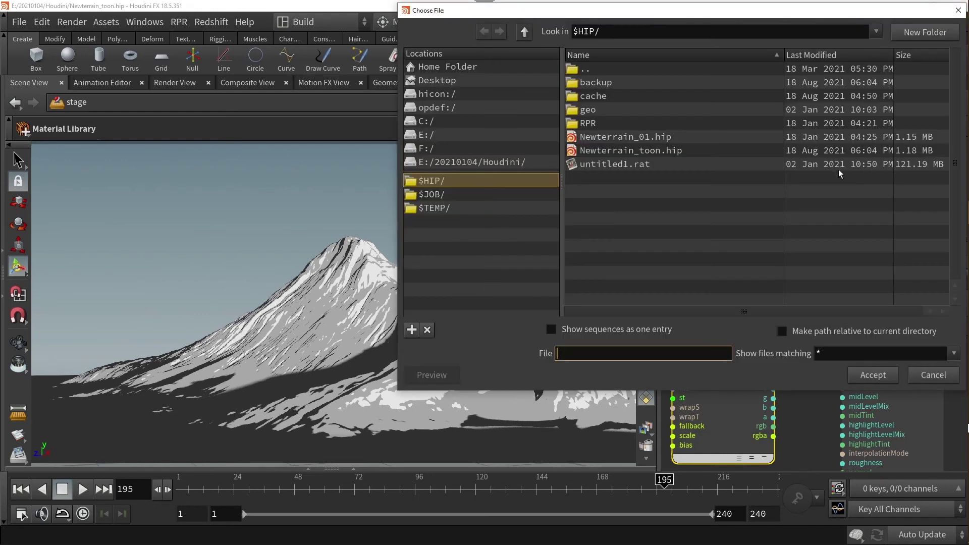
double_click(680, 168)
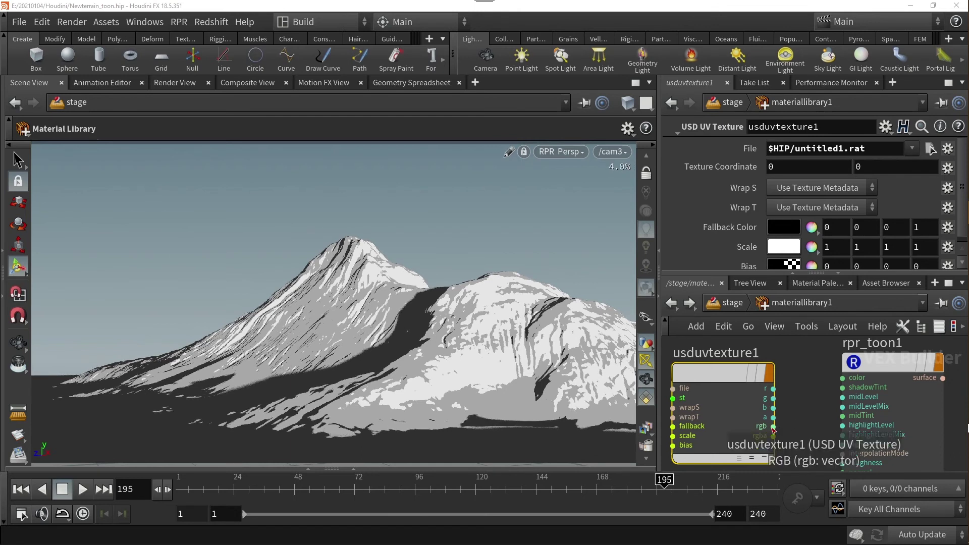
Step: Try the UV texture's rgb output on the toon shader's shadowTint input and disconnect it again
drag(774, 426, 842, 388)
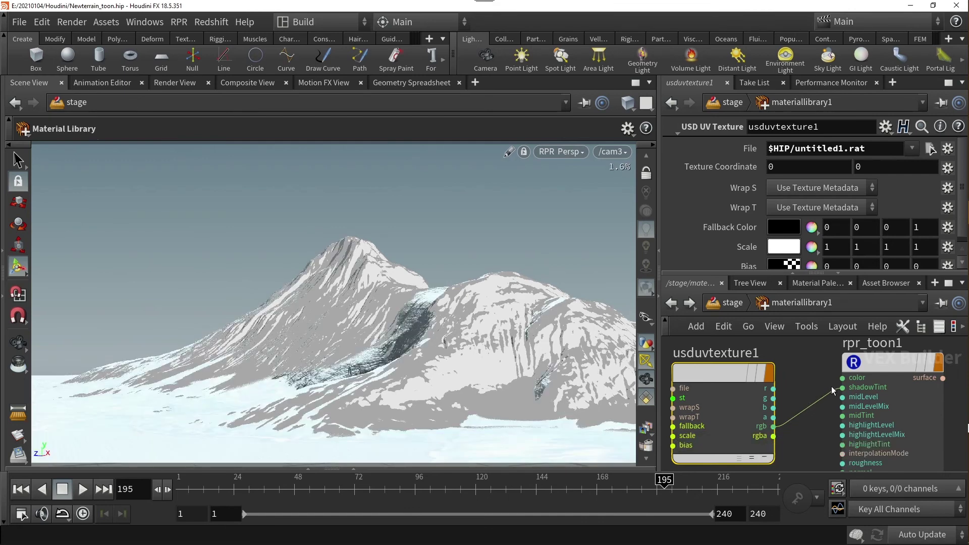
drag(832, 391, 841, 387)
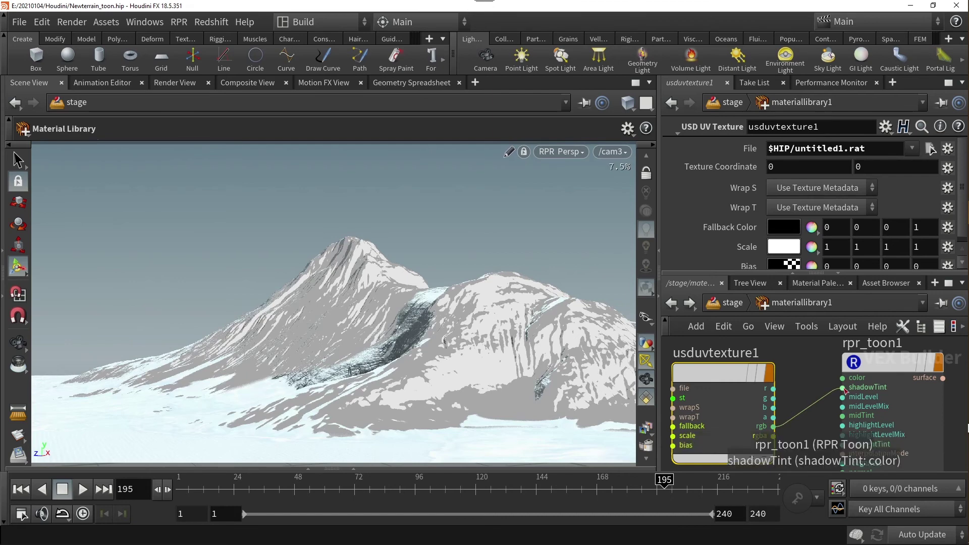
click(843, 387)
click(817, 391)
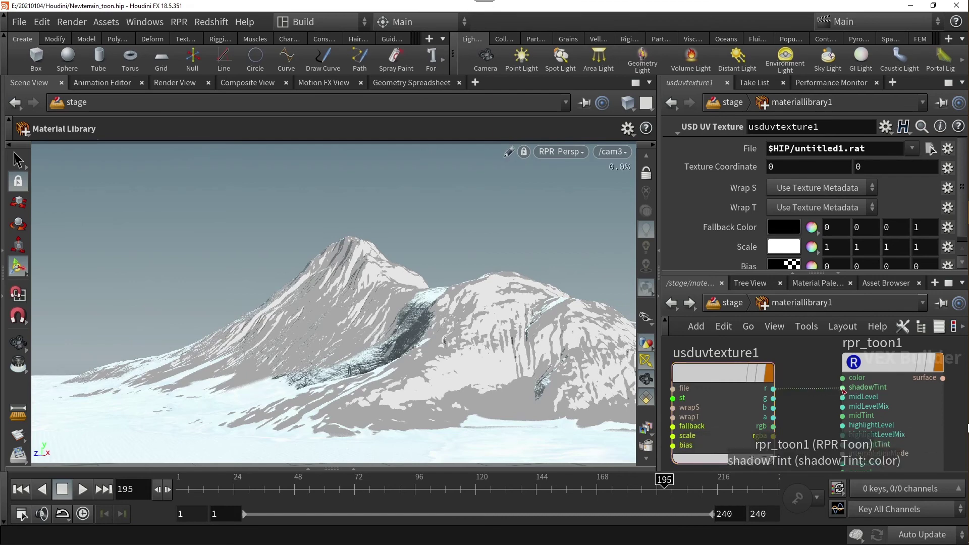
click(818, 404)
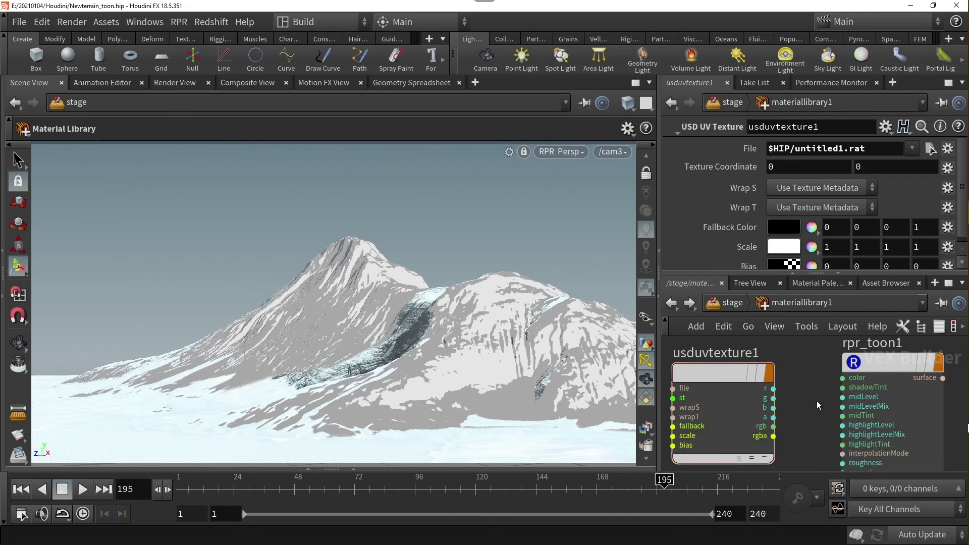
Step: Connect the UV texture's rgb output to the toon shader's midTint input and inspect the terrain from other angles
click(774, 427)
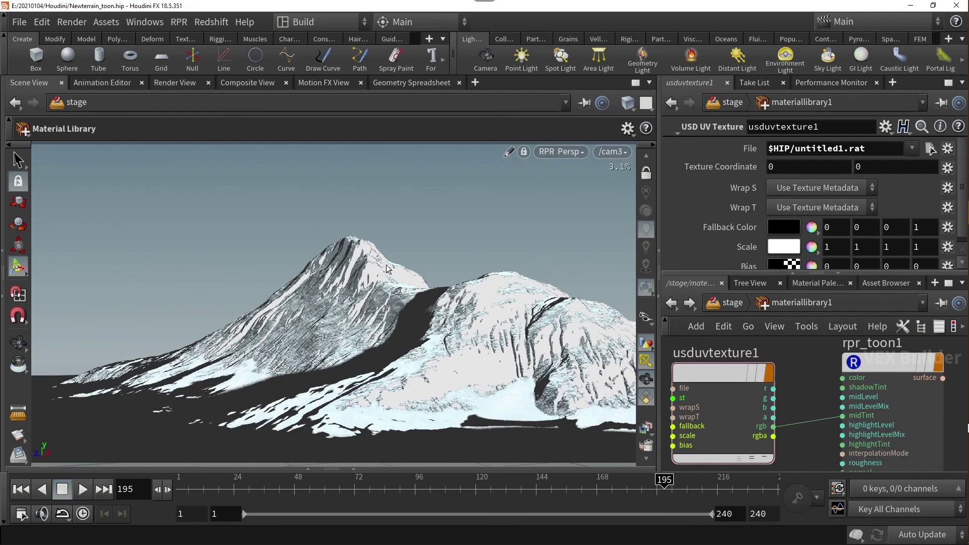
key(Escape)
key(Return)
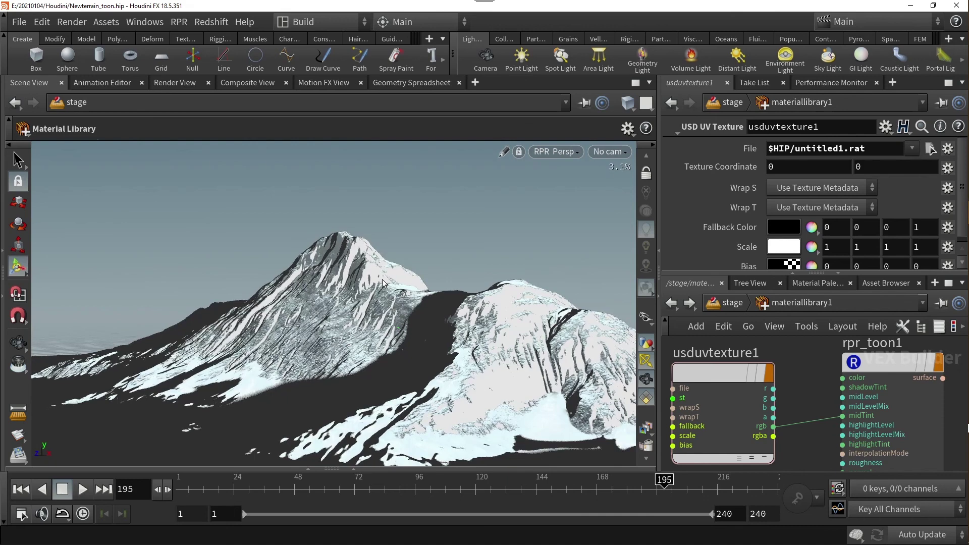
key(Escape)
key(Return)
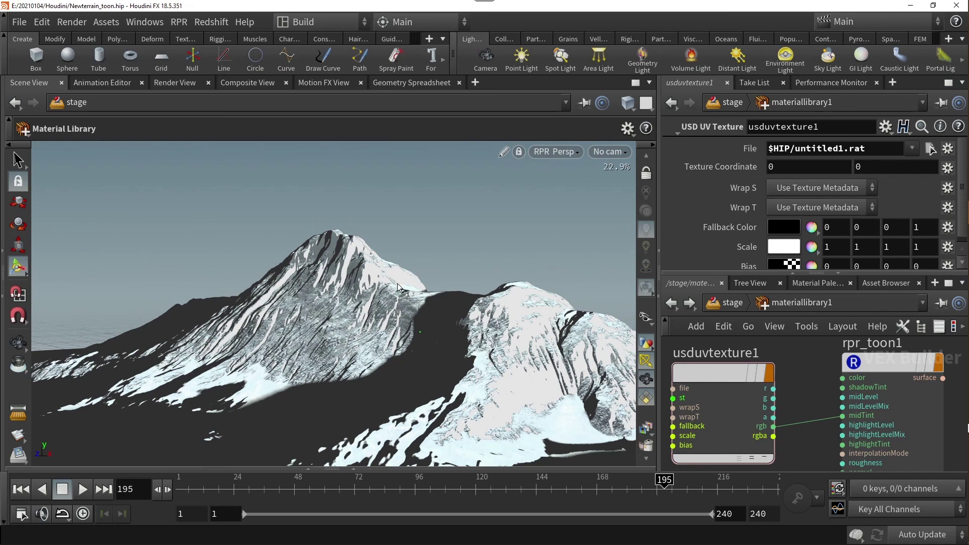
key(Escape)
key(Return)
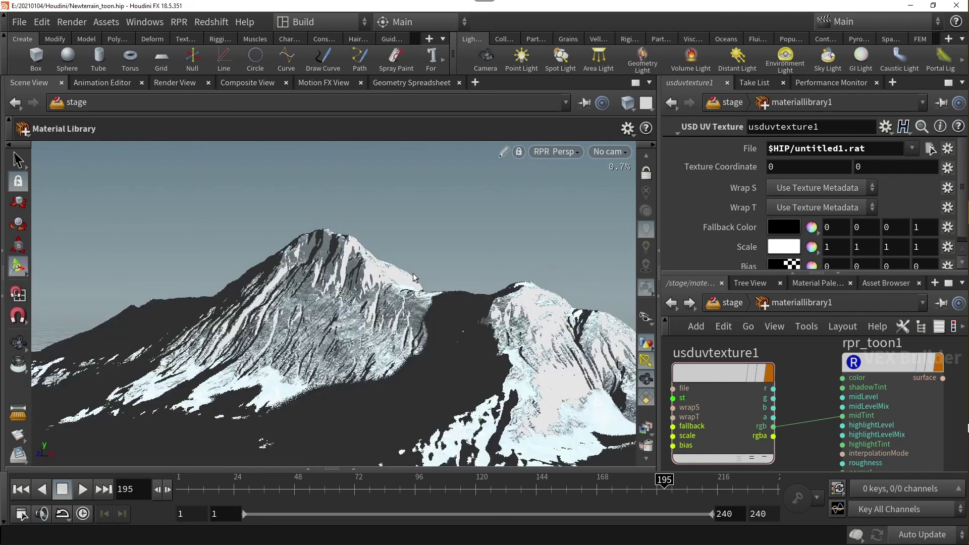